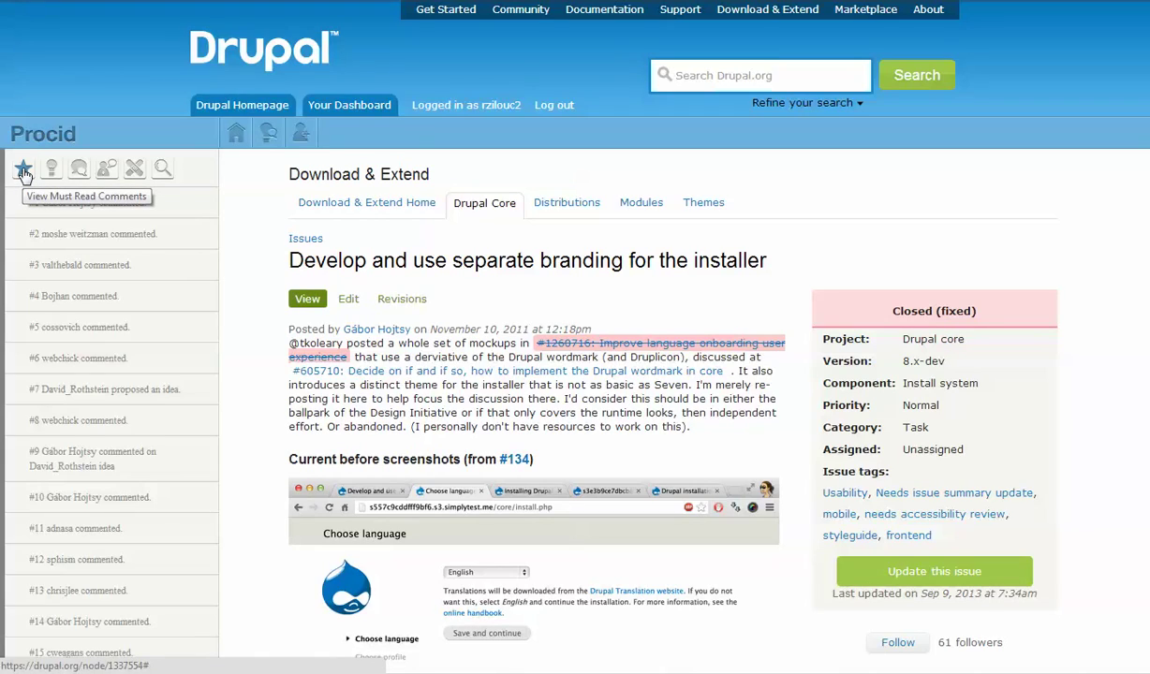
# Apply the star 'Must Read' lens so only comment #75 remains
pyautogui.click(23, 170)
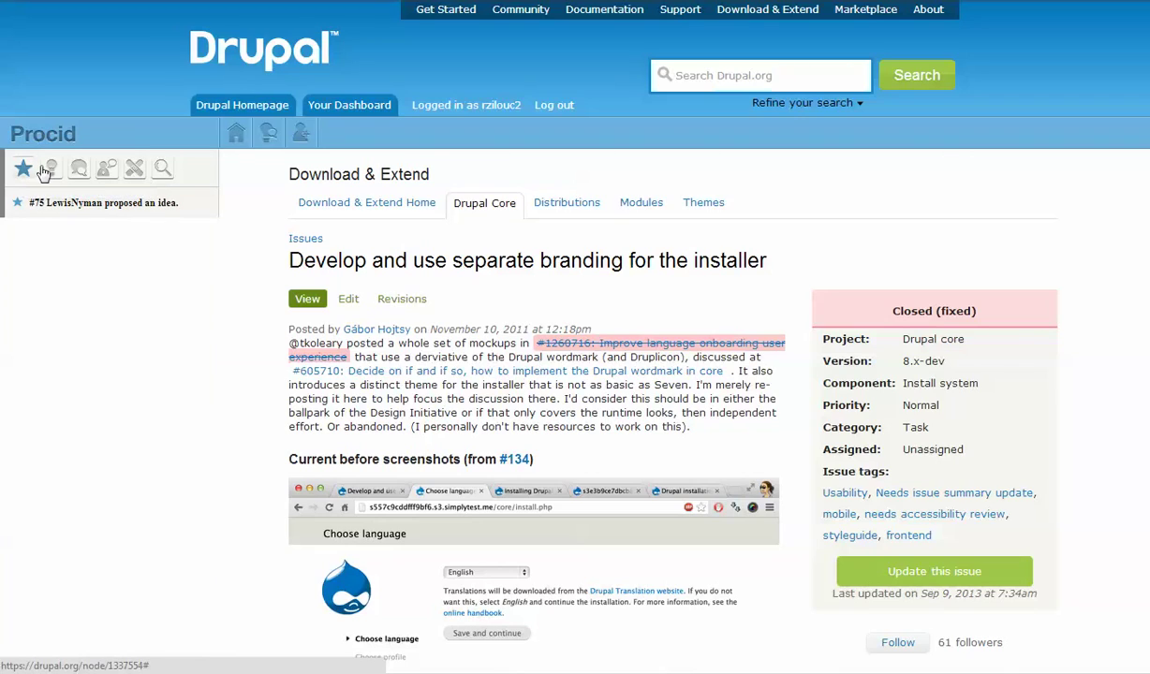
# Try the ideas, conversation, experienced and patches lenses, clear the filter, then view the ideas list
pyautogui.click(52, 169)
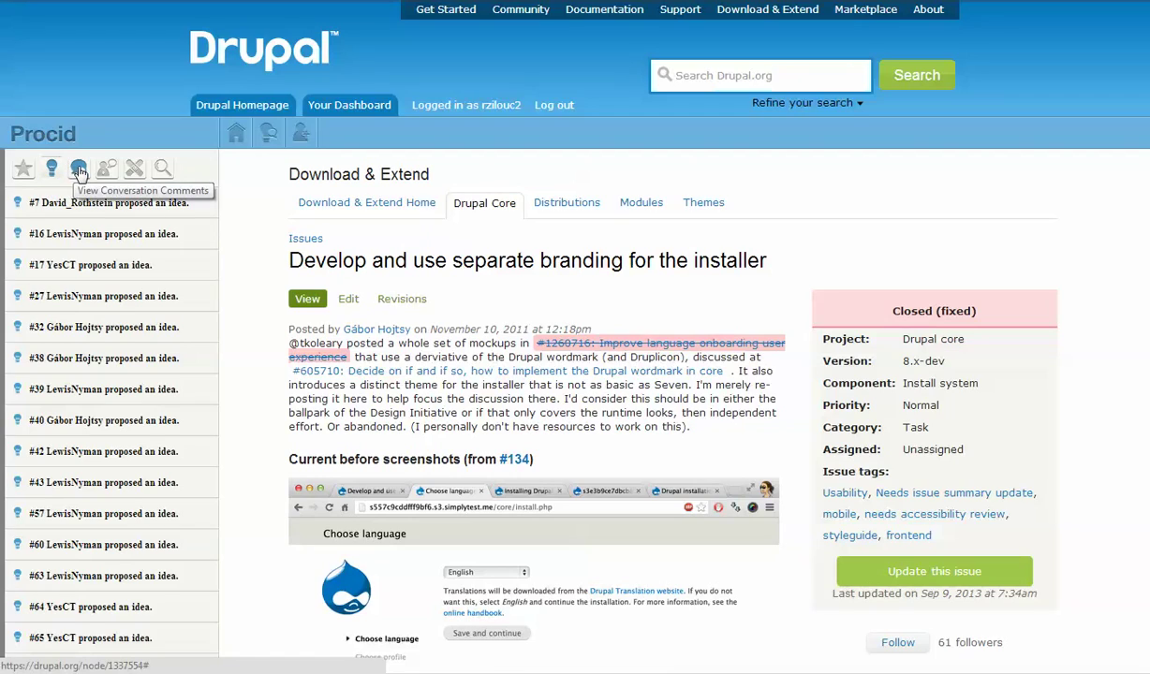
pyautogui.click(79, 169)
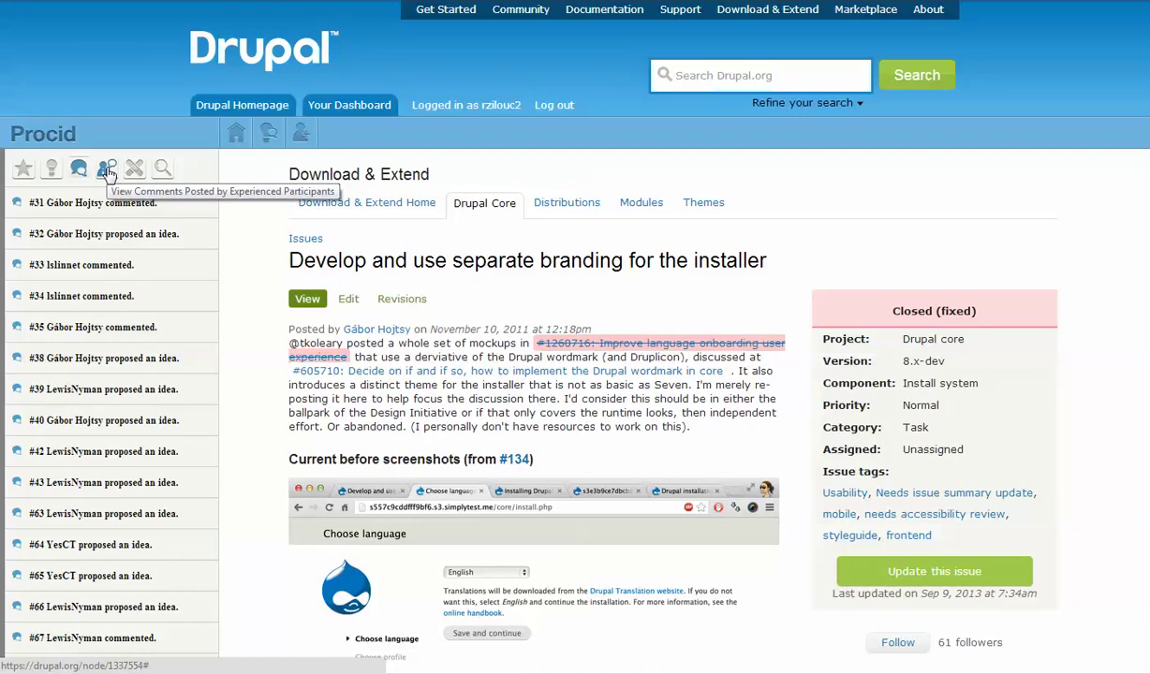
pyautogui.click(106, 169)
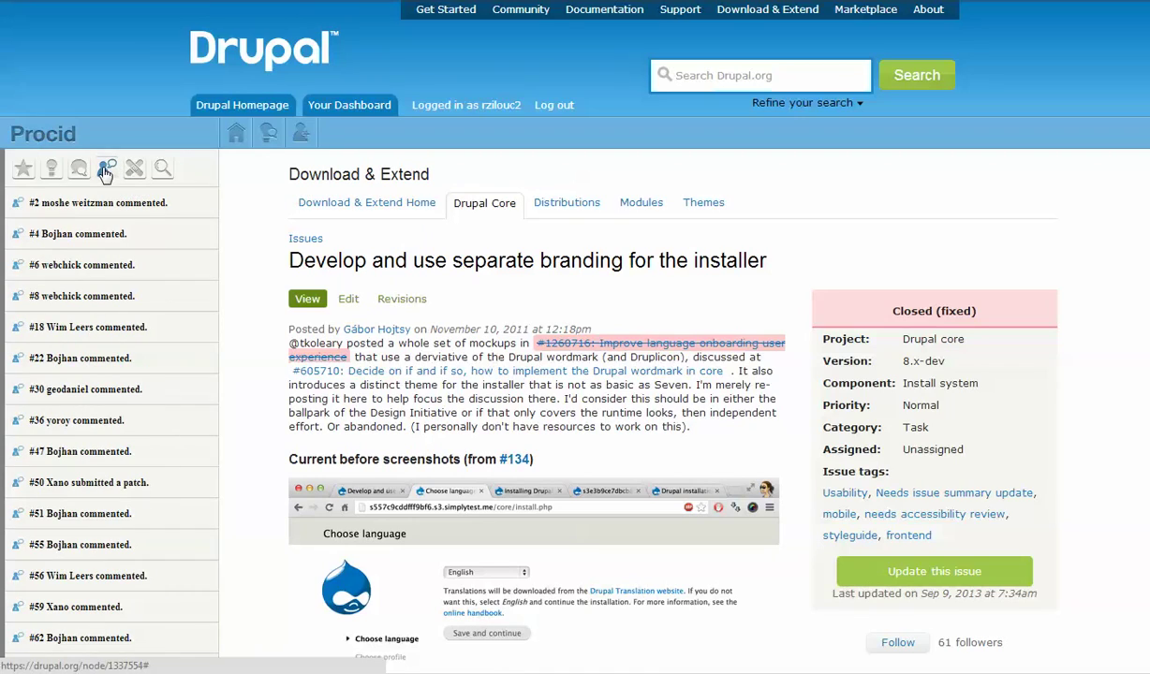
pyautogui.click(135, 169)
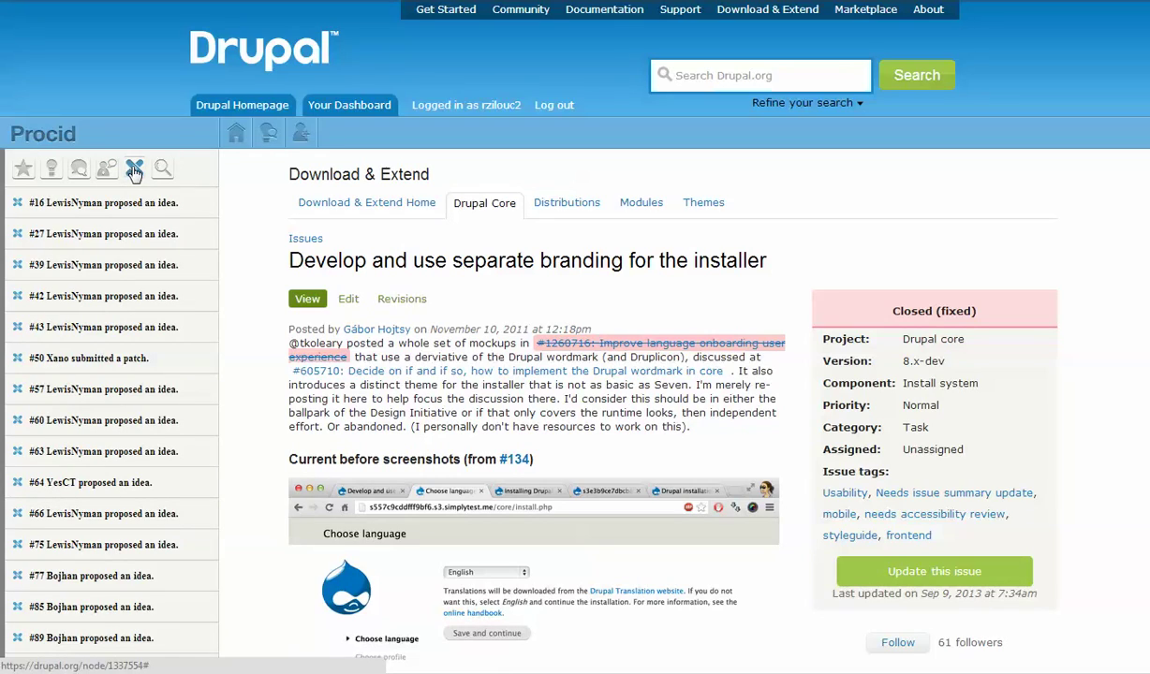
pyautogui.click(135, 171)
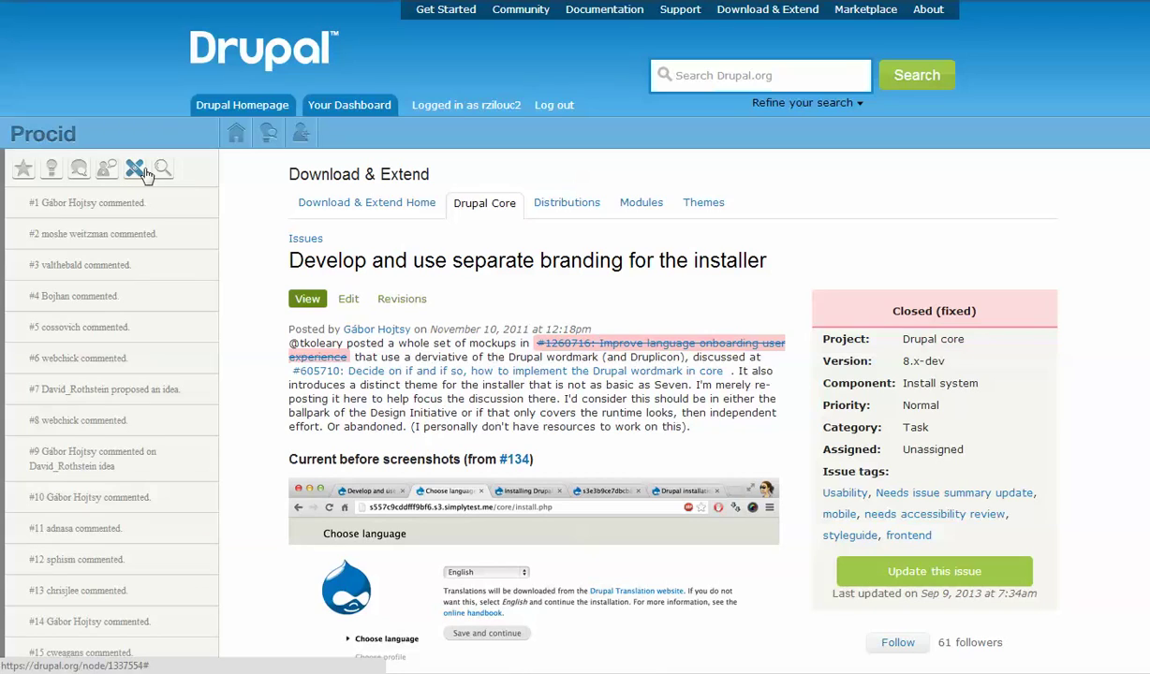
pyautogui.click(267, 136)
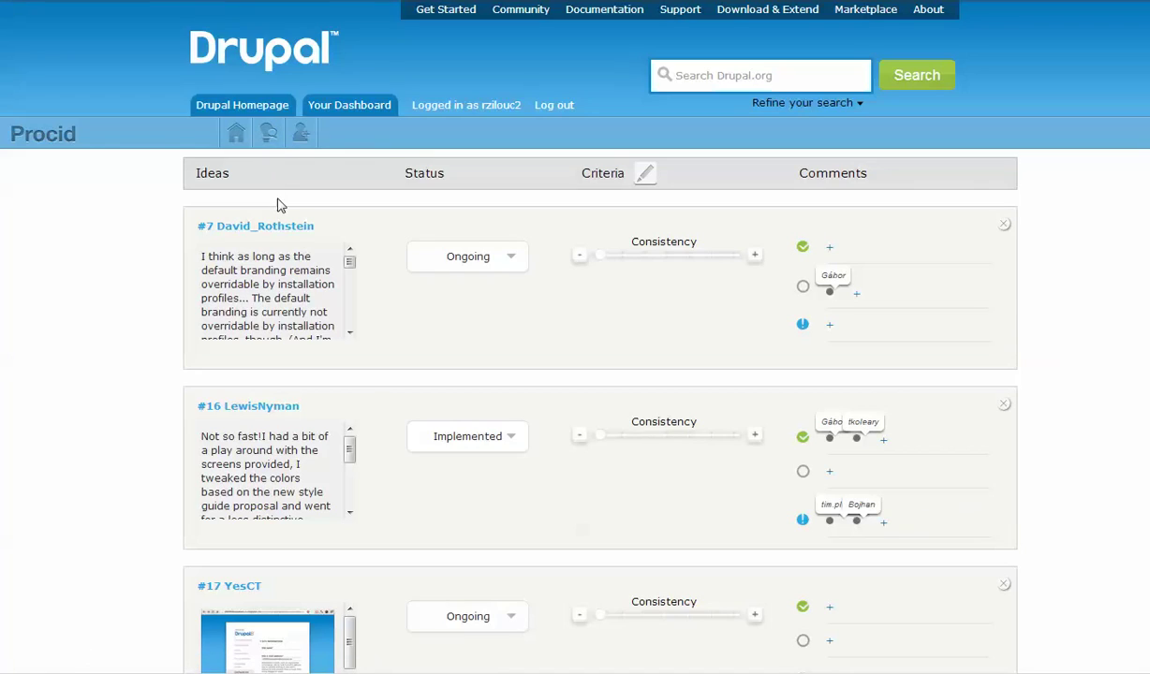
pyautogui.scroll(-1, 278, 205)
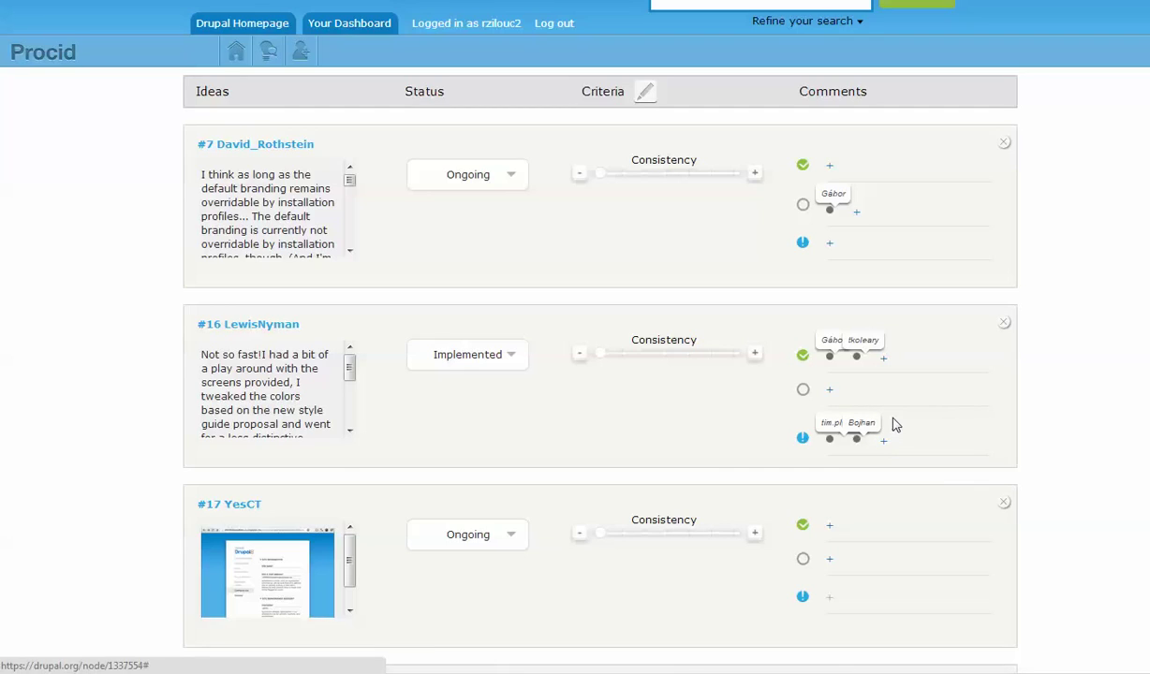
# Post 'I like this idea because it goes well with the rest of Drupal.' on #16 as strong support
pyautogui.click(883, 361)
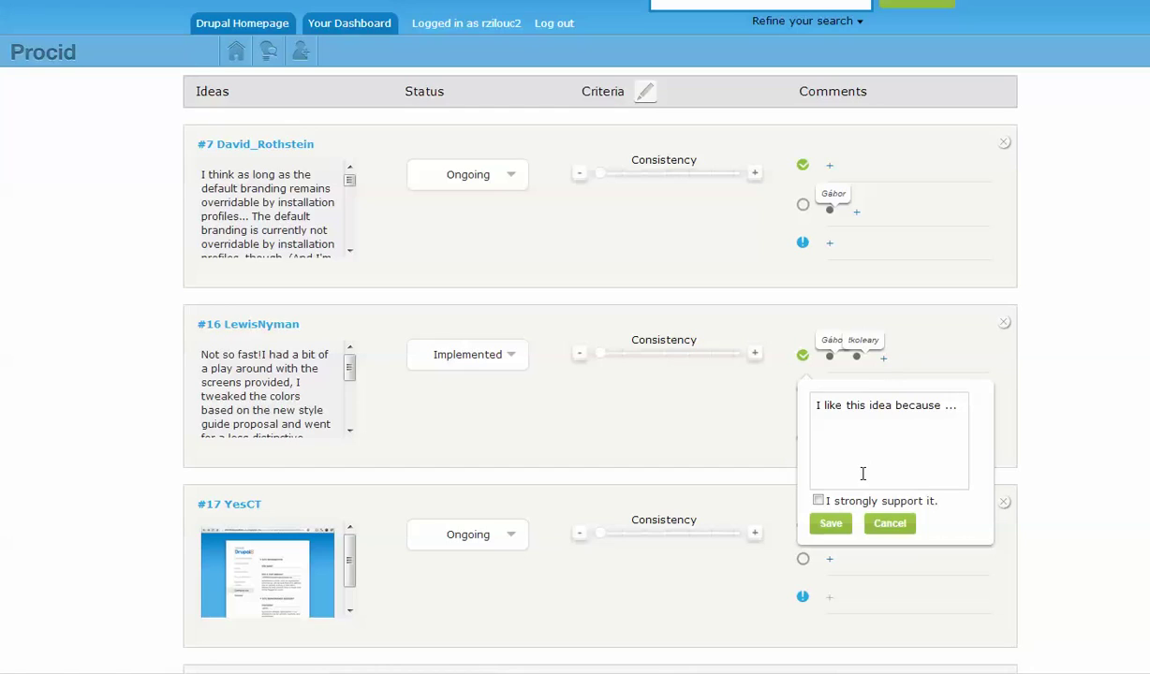
pyautogui.press('BackSpace')
pyautogui.press('BackSpace')
pyautogui.press('BackSpace')
pyautogui.write('it goes')
pyautogui.press('BackSpace')
pyautogui.press('BackSpace')
pyautogui.write('es well with the r')
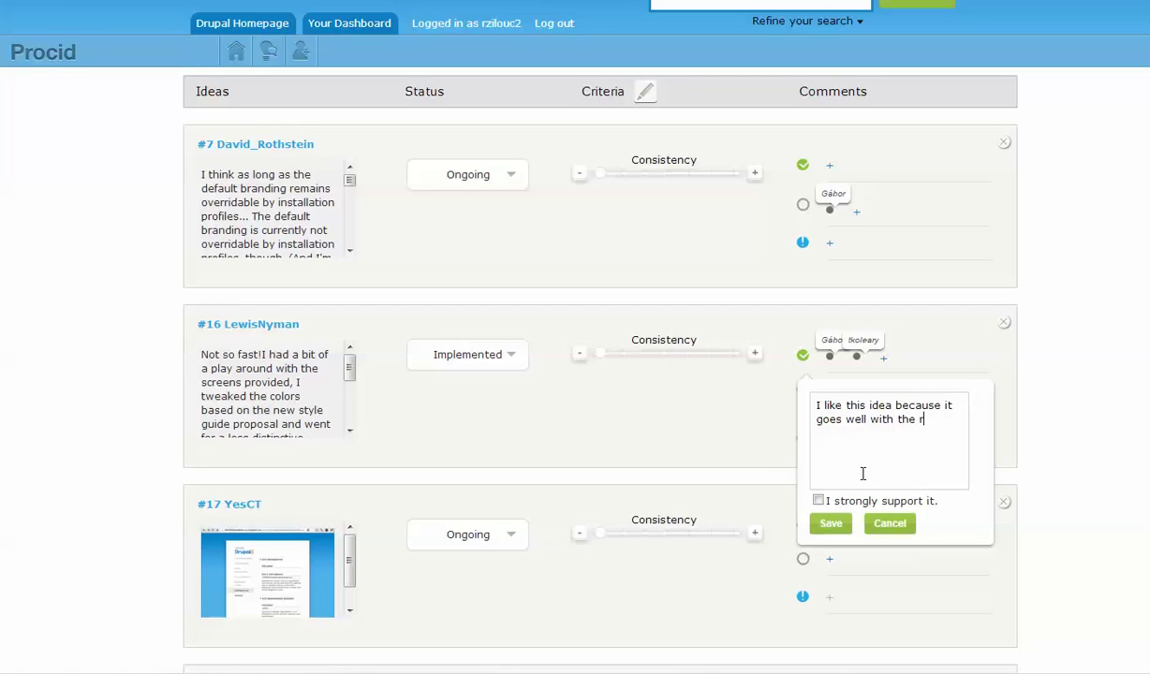
pyautogui.write('est of Drupal.')
pyautogui.click(819, 499)
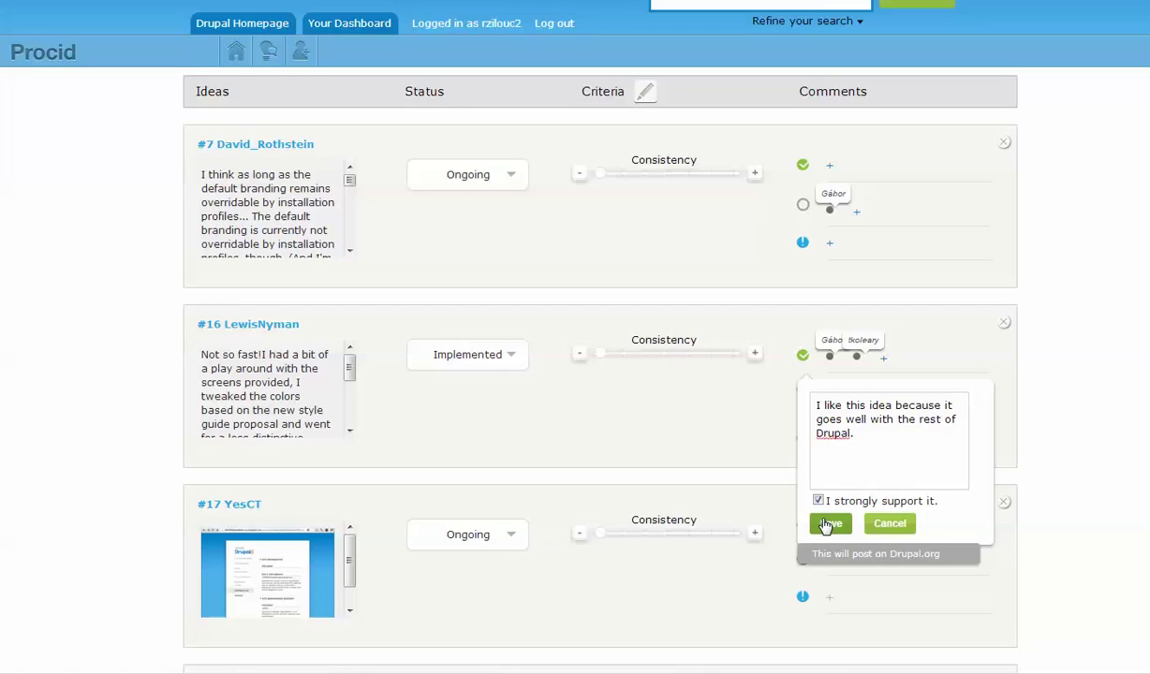
pyautogui.click(825, 525)
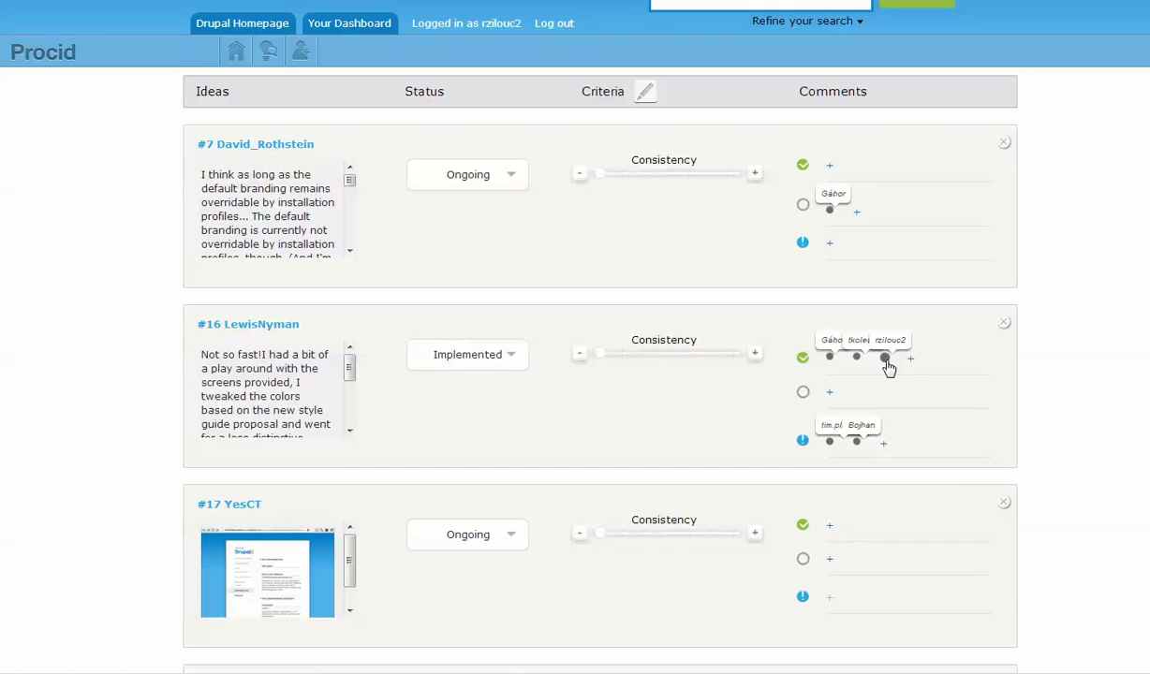
pyautogui.click(887, 365)
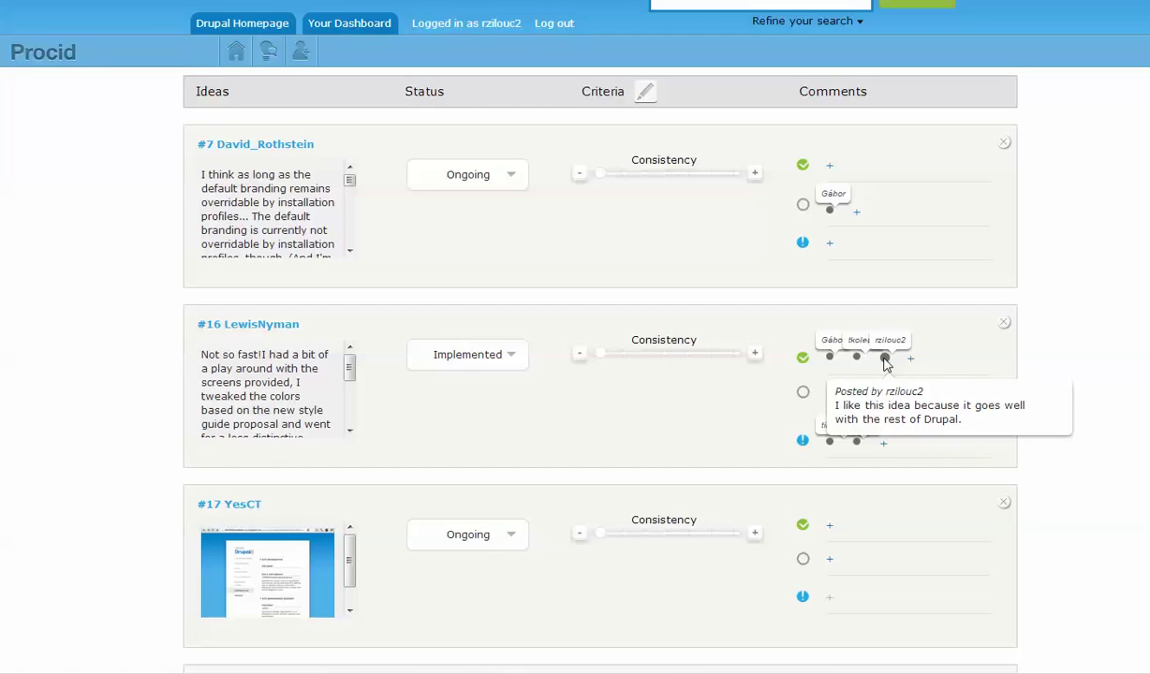
pyautogui.click(885, 363)
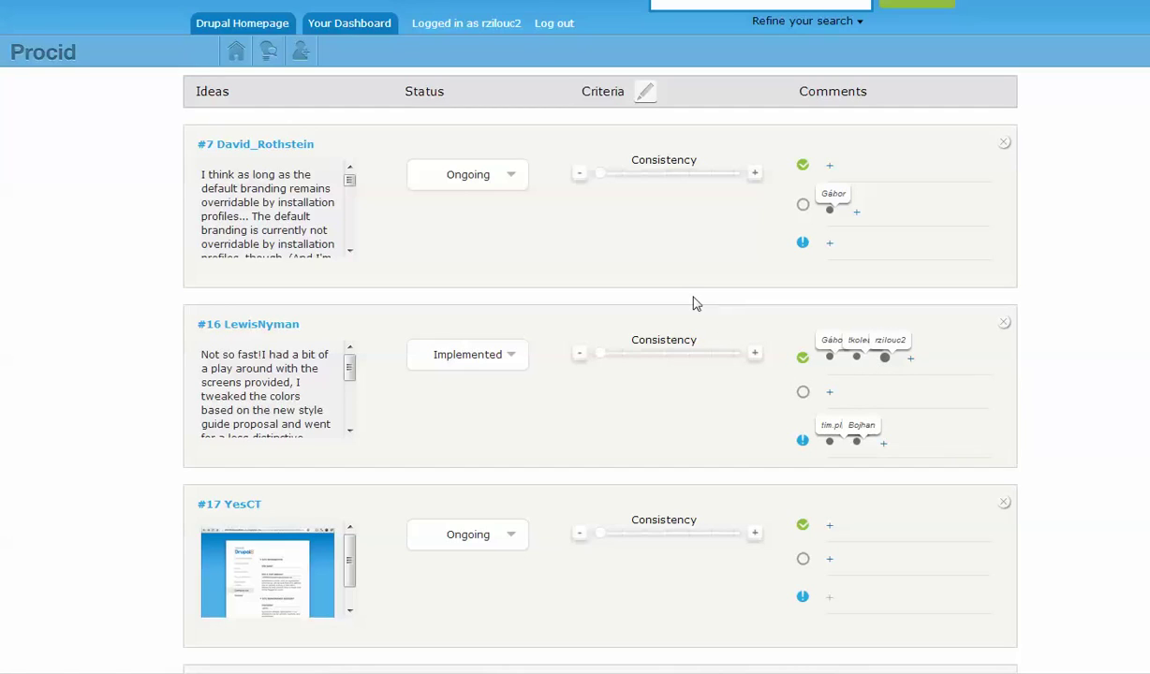
# Add a new criterion titled 'cost effectiveness' in the criteria editor and save it
pyautogui.click(646, 96)
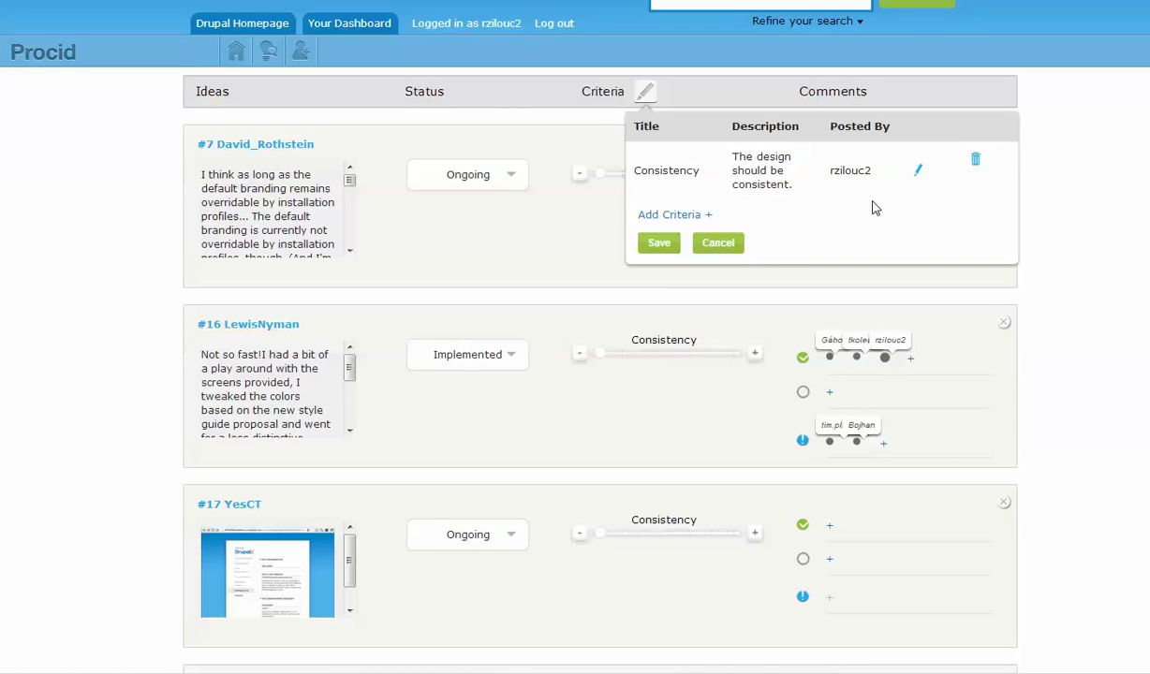
pyautogui.click(680, 217)
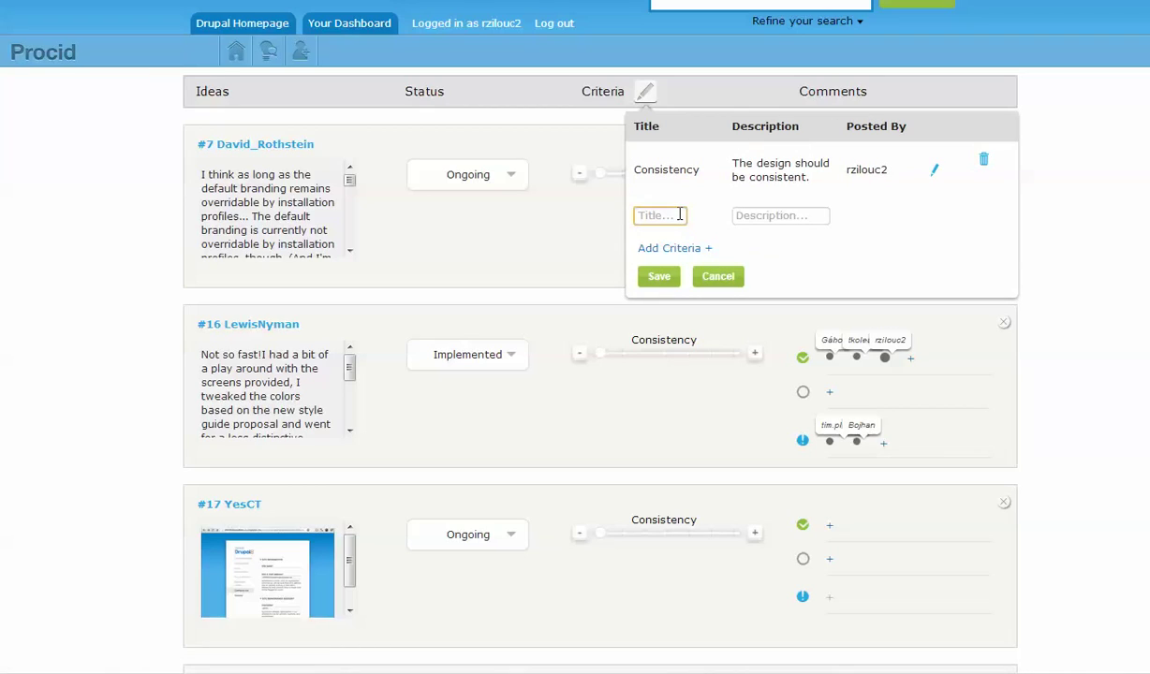
pyautogui.write('cost effectives')
pyautogui.press('BackSpace')
pyautogui.press('BackSpace')
pyautogui.write('eness')
pyautogui.click(659, 277)
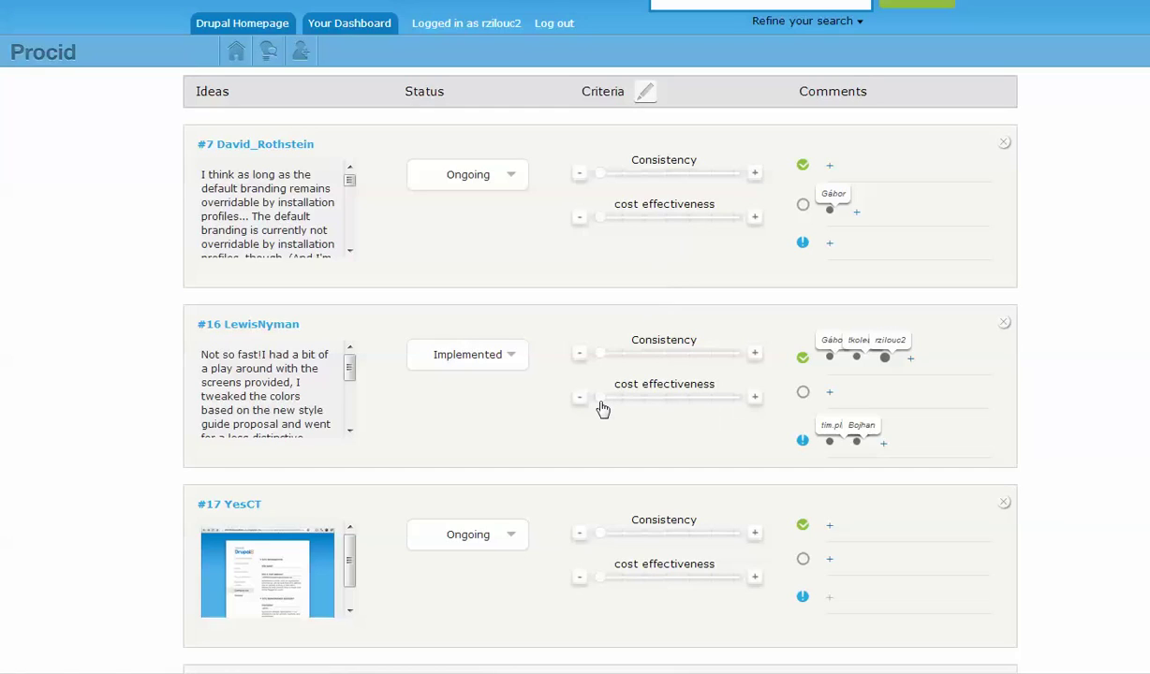
# Cancel a high cost effectiveness rating on idea #16, then show the suggested invitees
pyautogui.moveTo(629, 405); pyautogui.dragTo(713, 404)
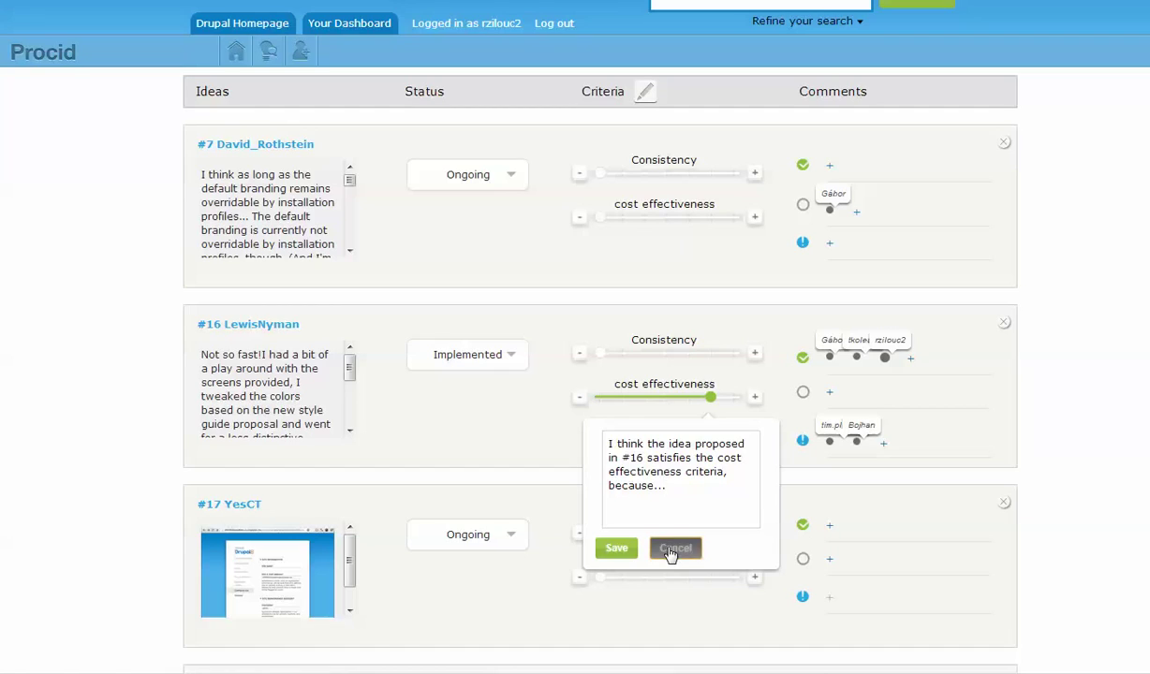
pyautogui.click(673, 549)
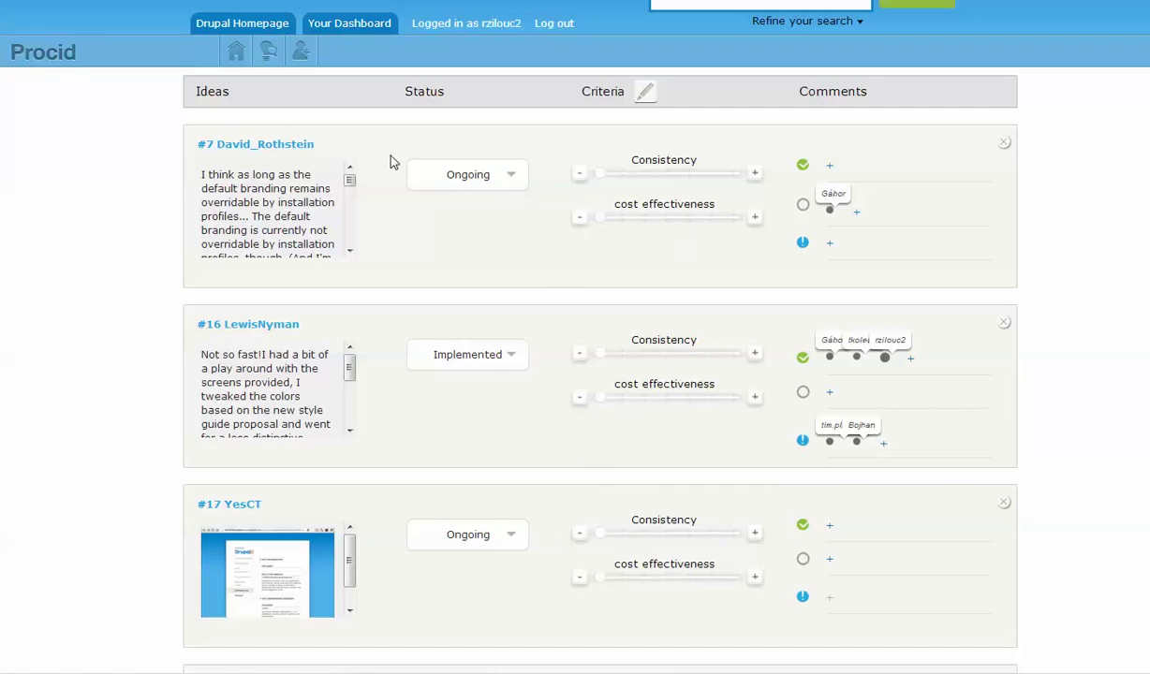
pyautogui.click(300, 54)
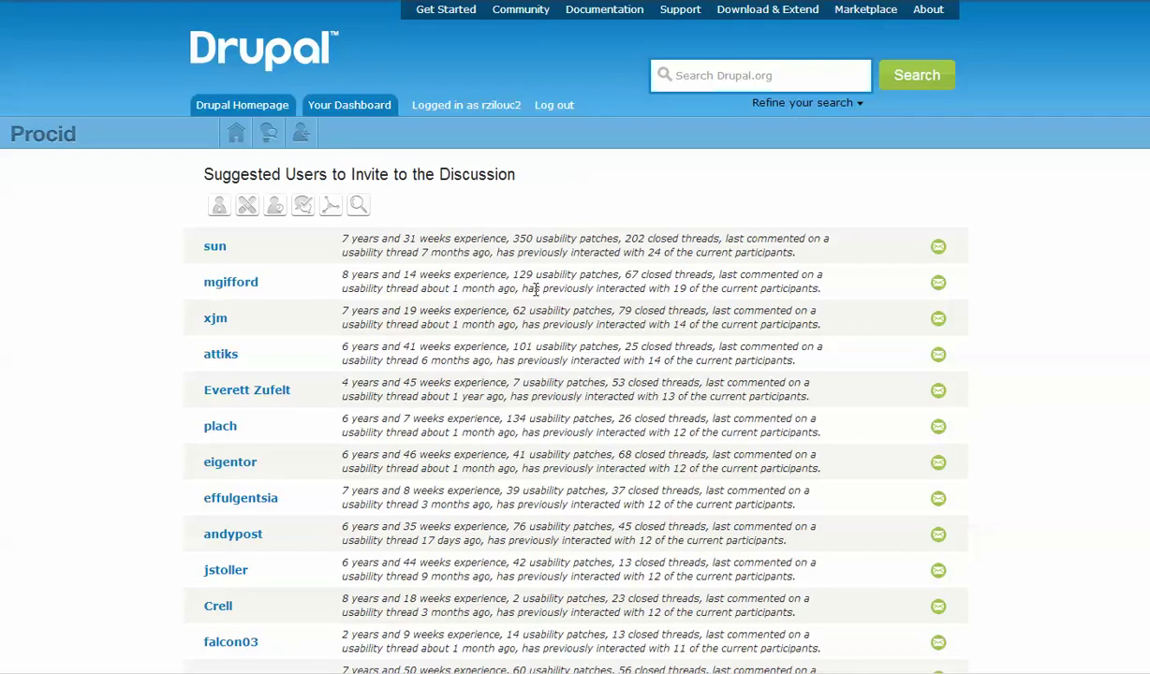
# Sort suggested users by experience, patches, then recent participation, and invite the second user
pyautogui.click(219, 207)
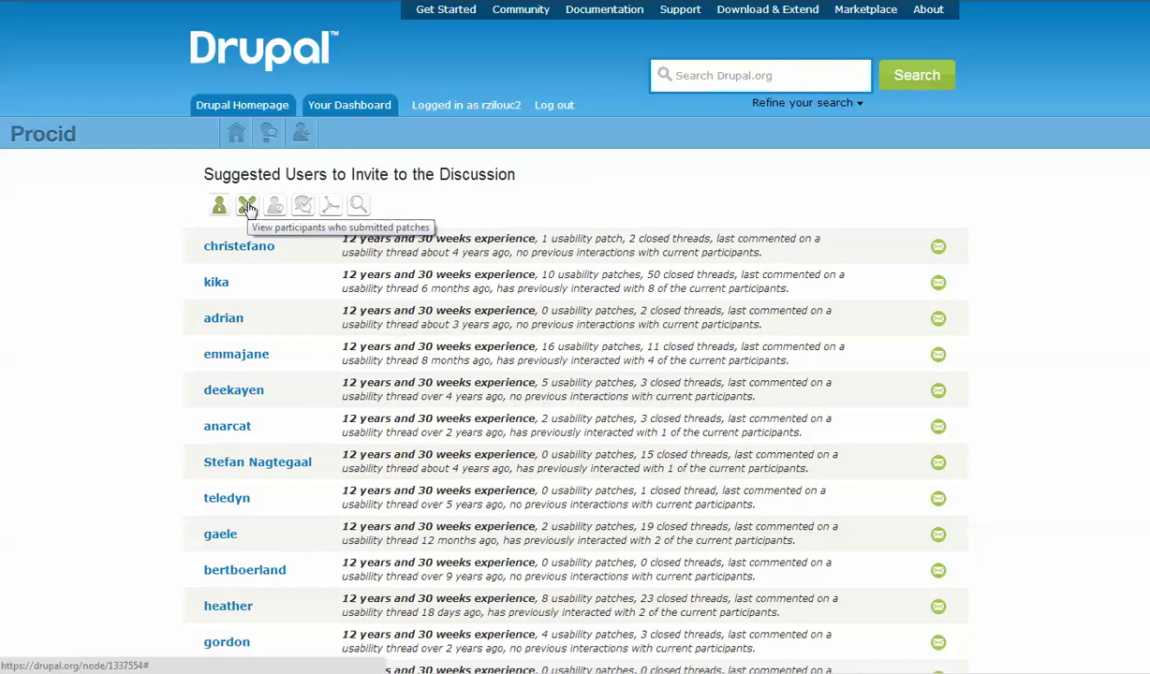
pyautogui.click(247, 207)
pyautogui.click(275, 208)
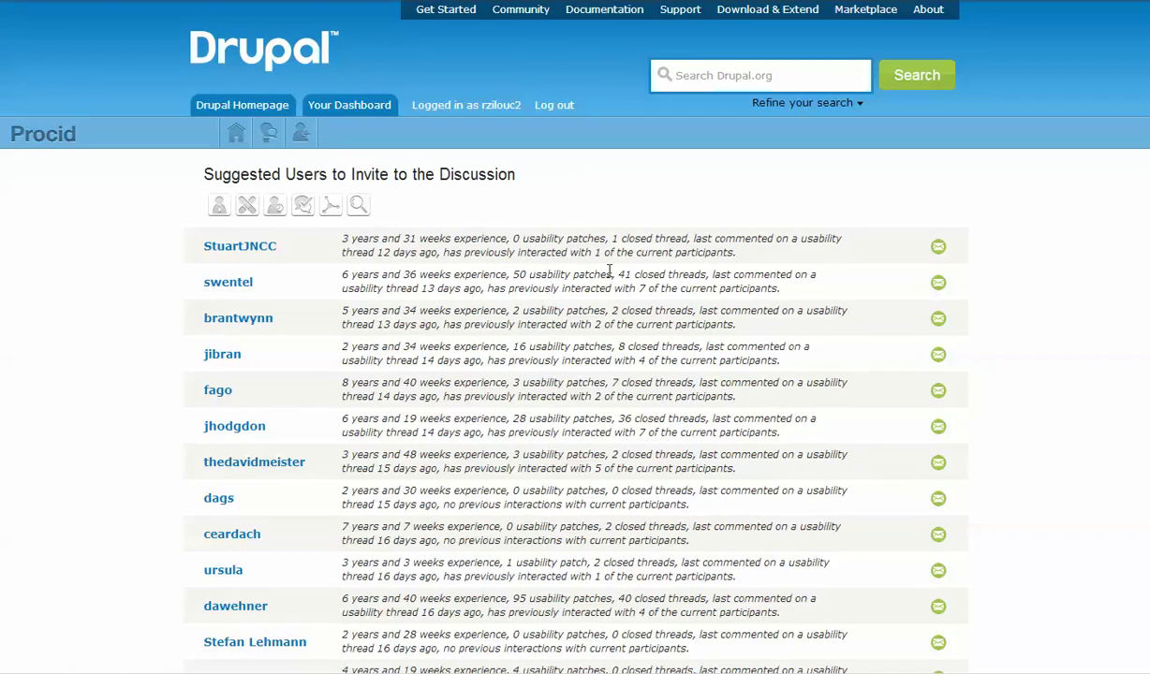
pyautogui.click(938, 284)
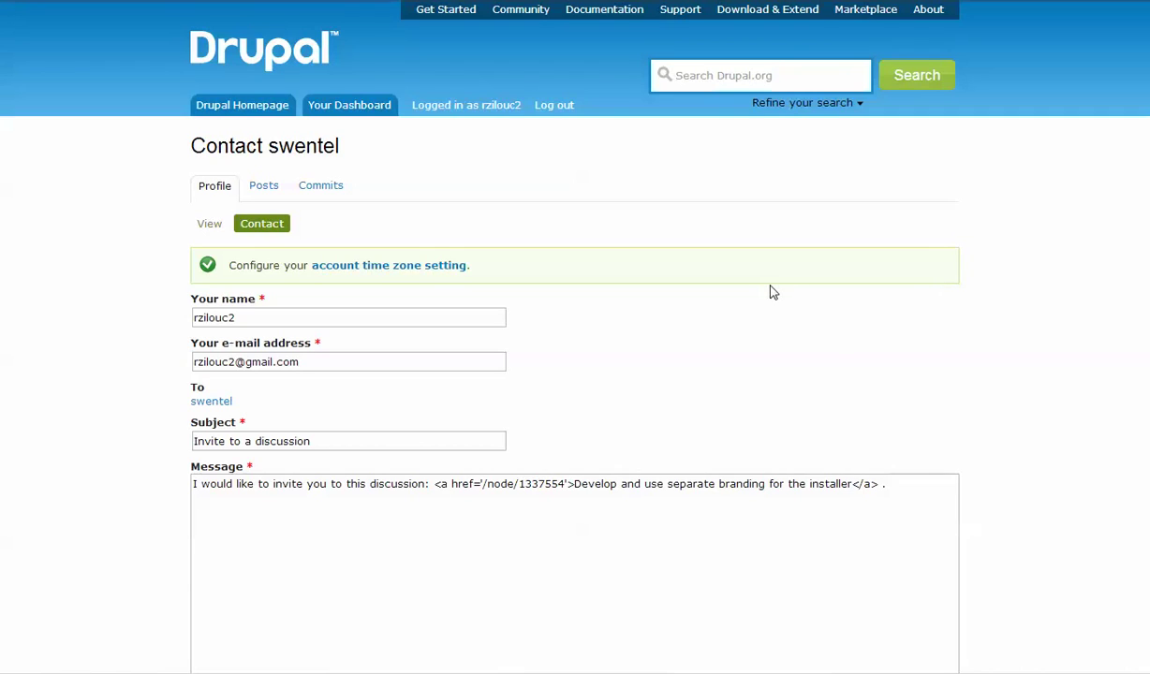
# Scroll the invitation form down to the message linking the installer branding discussion
pyautogui.scroll(-2, 772, 292)
pyautogui.scroll(-2, 772, 292)
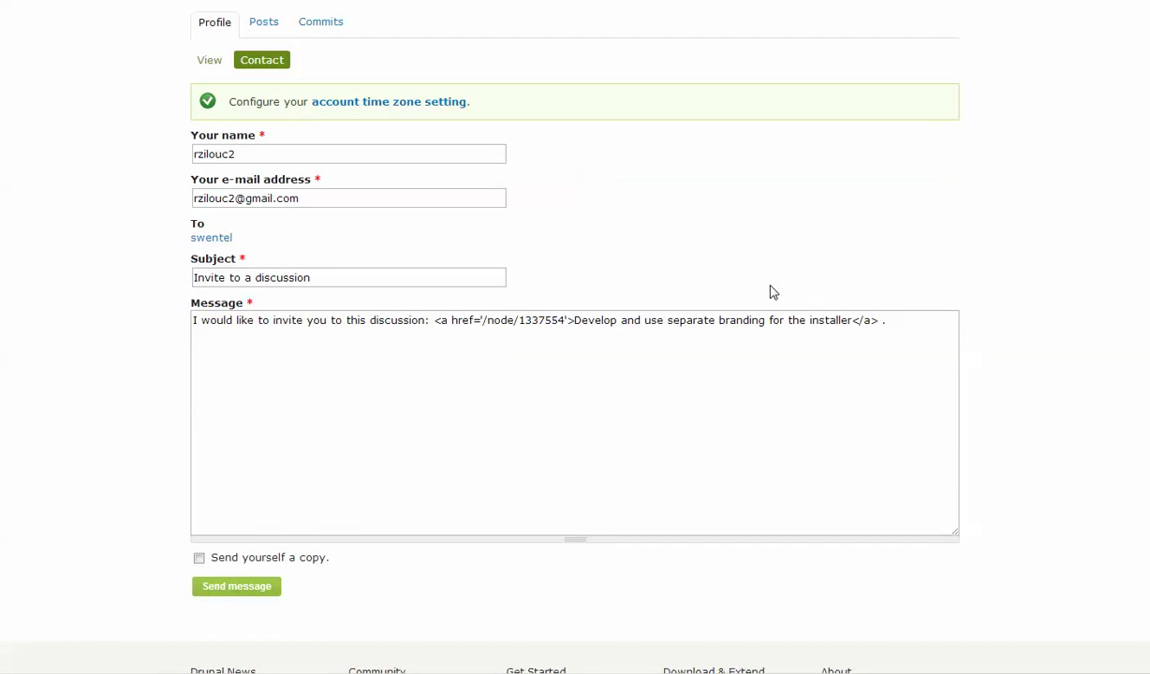